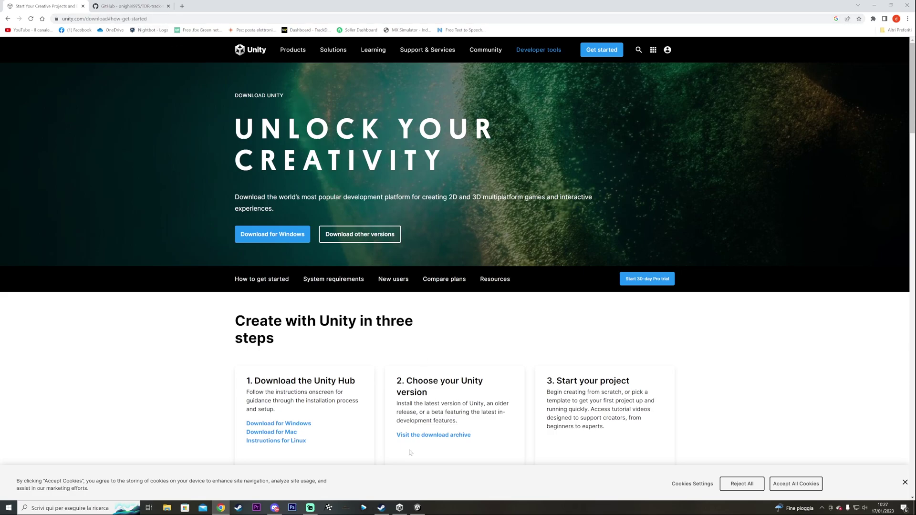
- Start creating a new project in Unity Hub, then minimize the Hub to reveal the download page
click(401, 508)
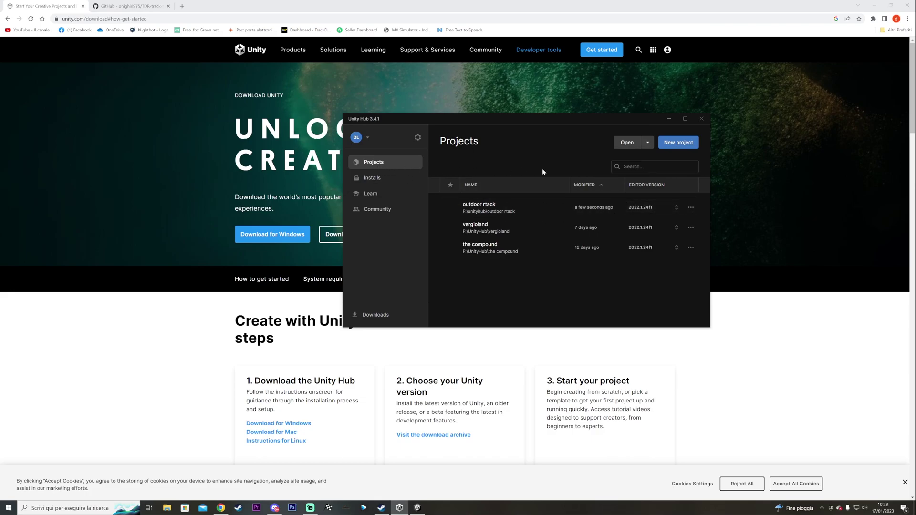
click(677, 145)
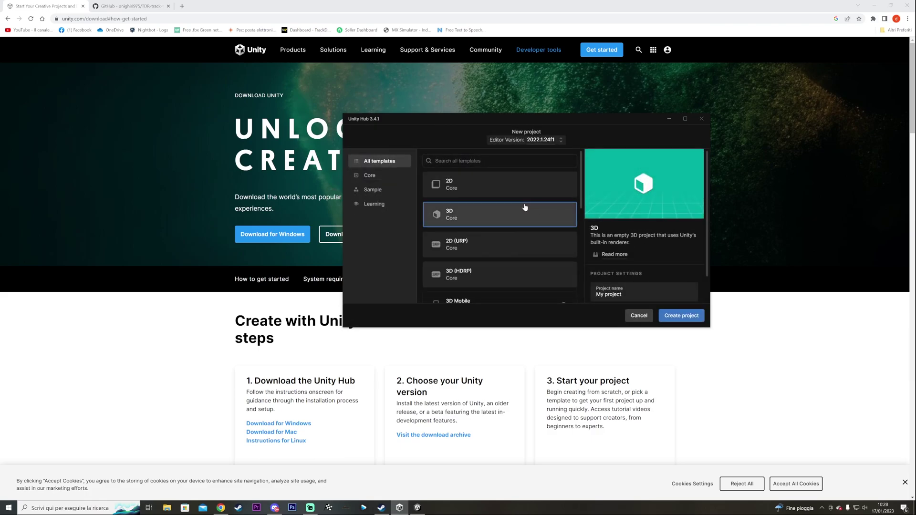
scroll(525, 207, down, 1)
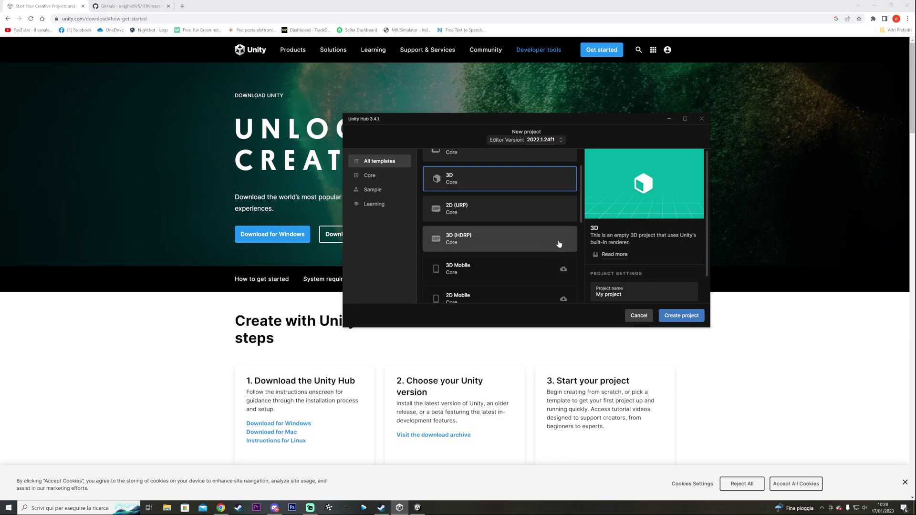
scroll(631, 243, down, 1)
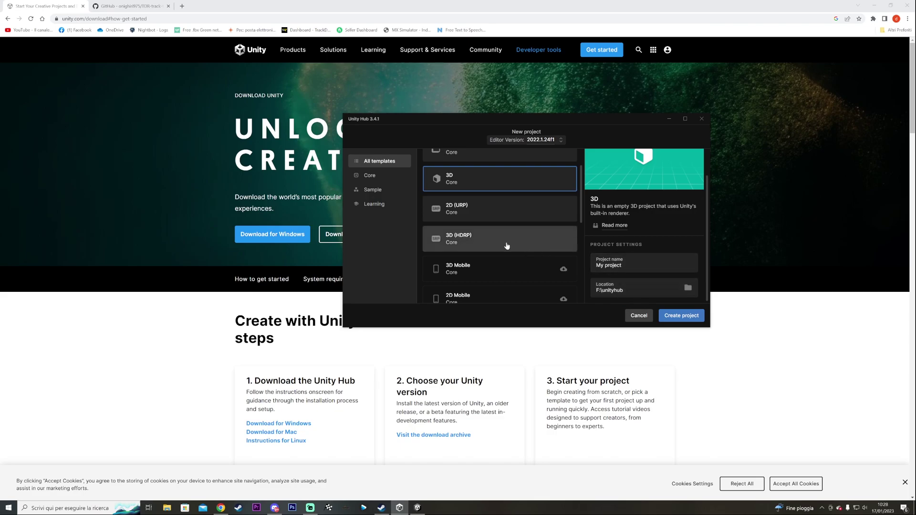
scroll(501, 244, up, 2)
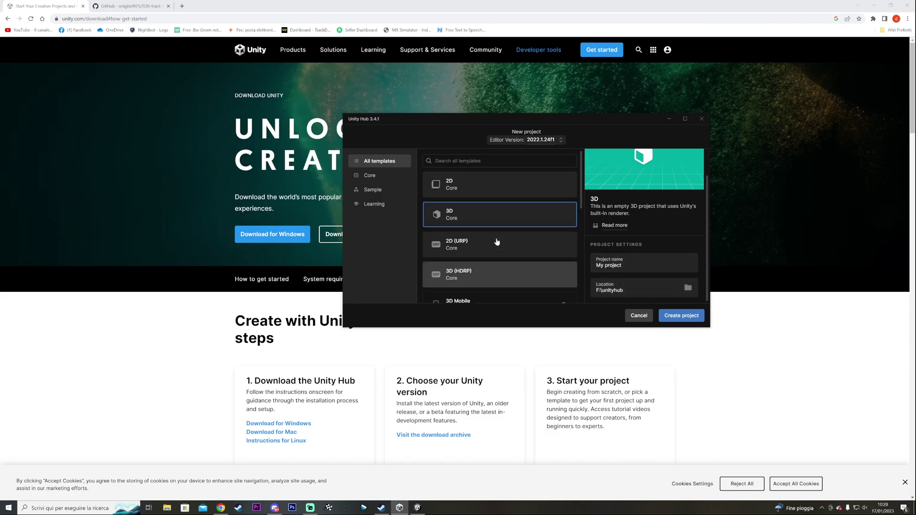
click(670, 119)
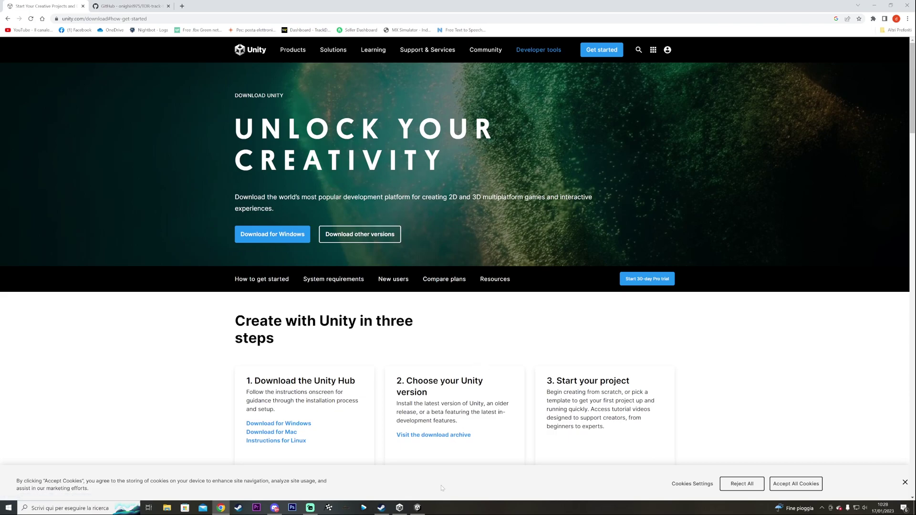
- Close the HDRP Wizard, minimize the editor and switch to the TDR-track-tool-2022 GitHub page
click(417, 508)
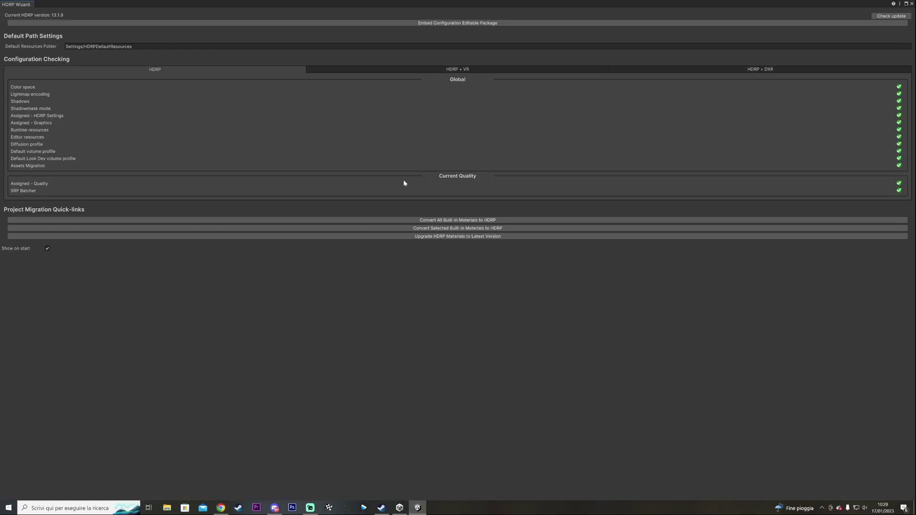
click(911, 4)
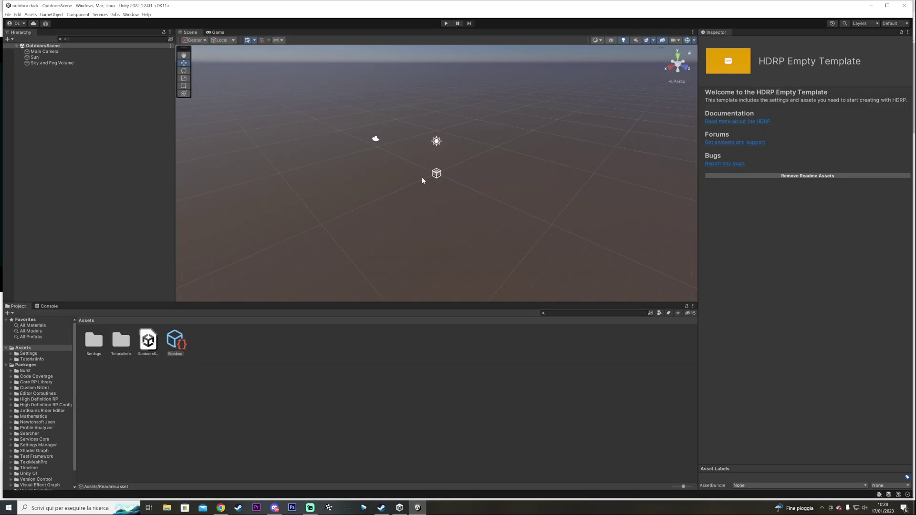
click(871, 5)
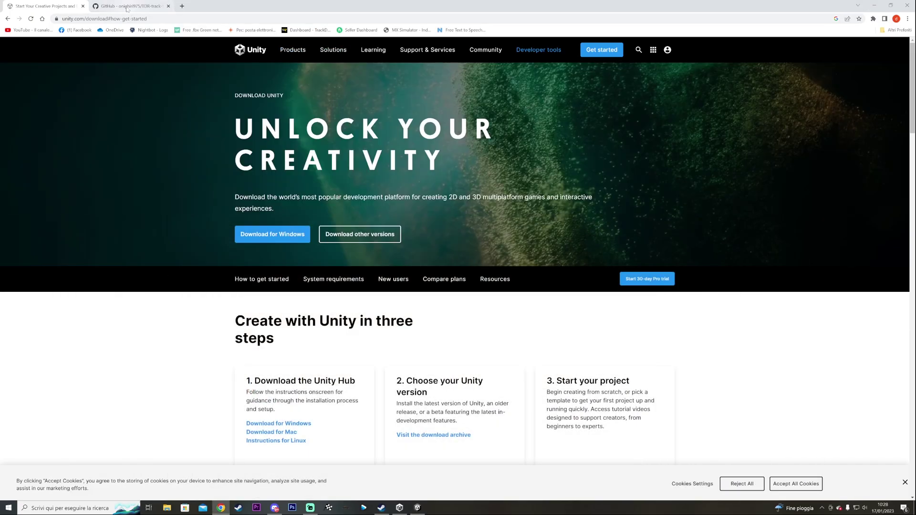
click(127, 7)
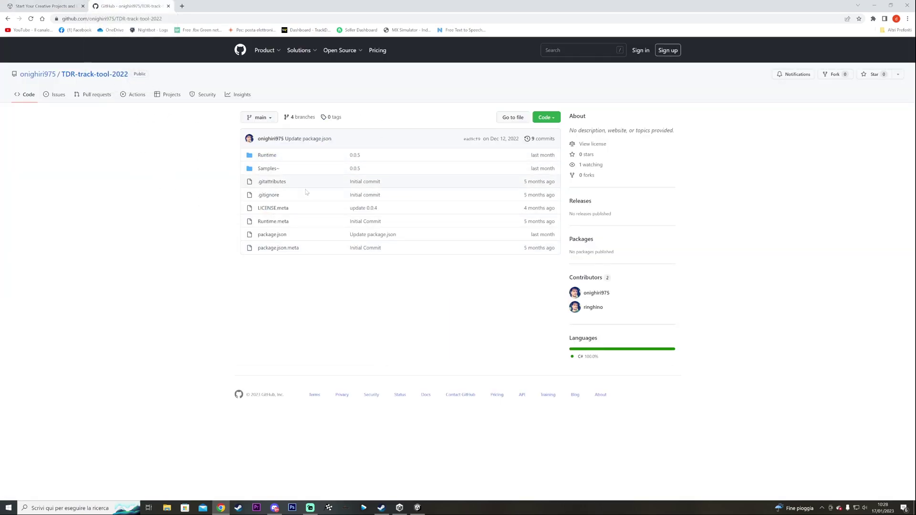
- Check the repository's clone and download options, then return to the Unity editor
click(550, 119)
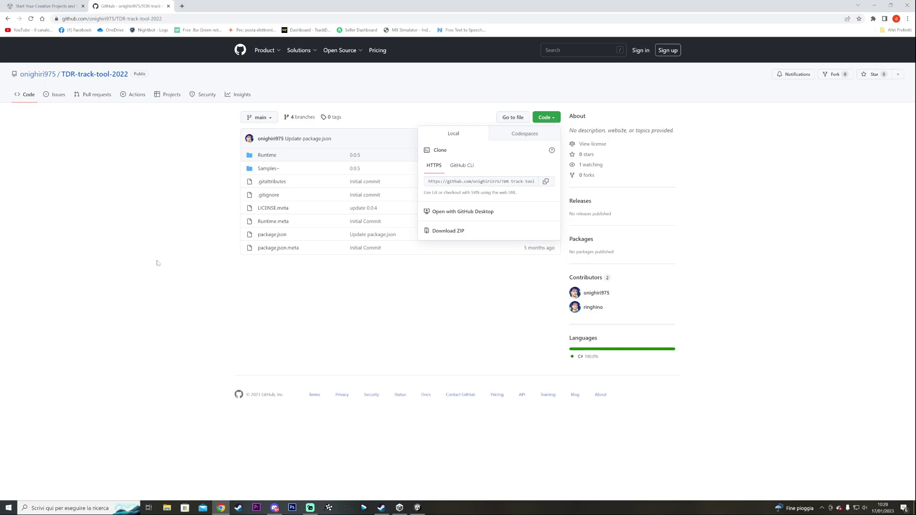
click(114, 274)
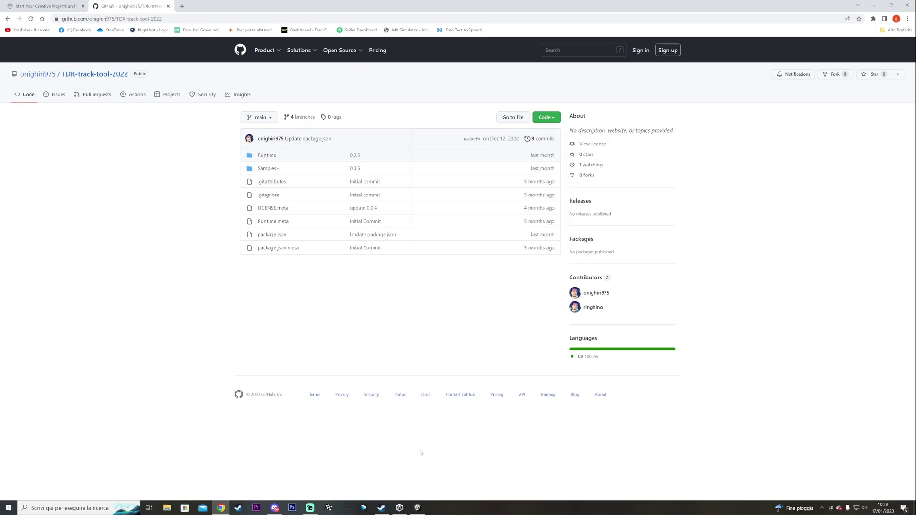
click(417, 507)
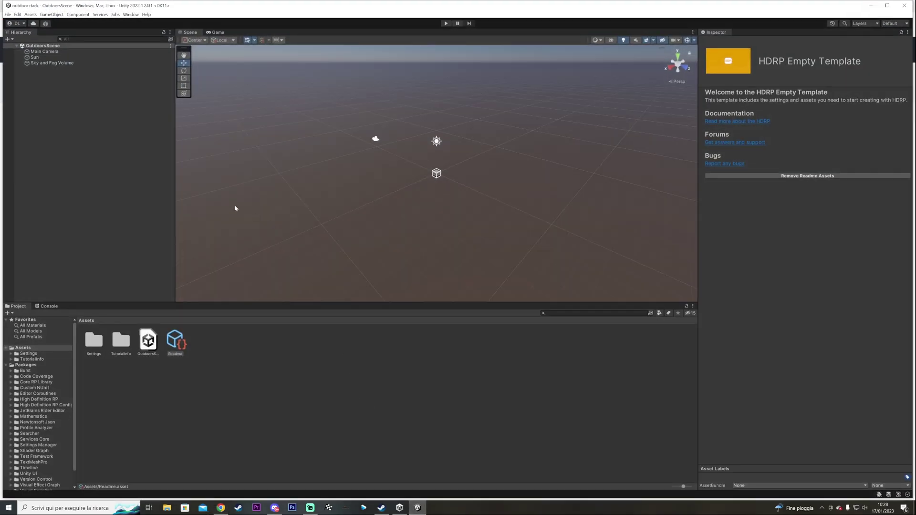
- Maximize the Unity editor and open the Package Manager
double_click(441, 12)
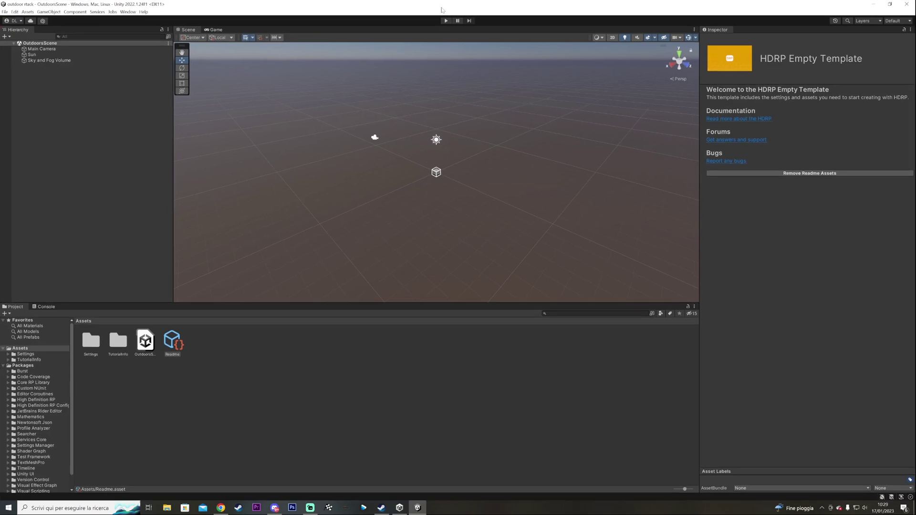
click(128, 11)
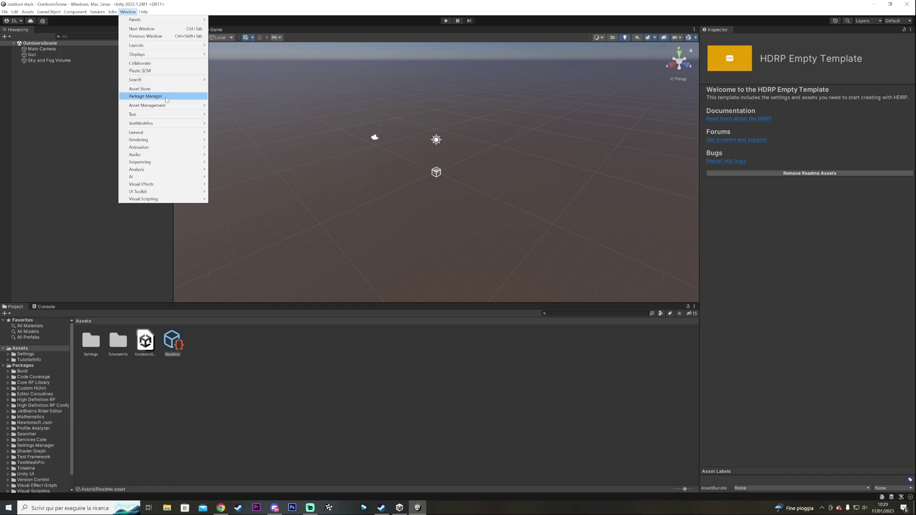
click(167, 99)
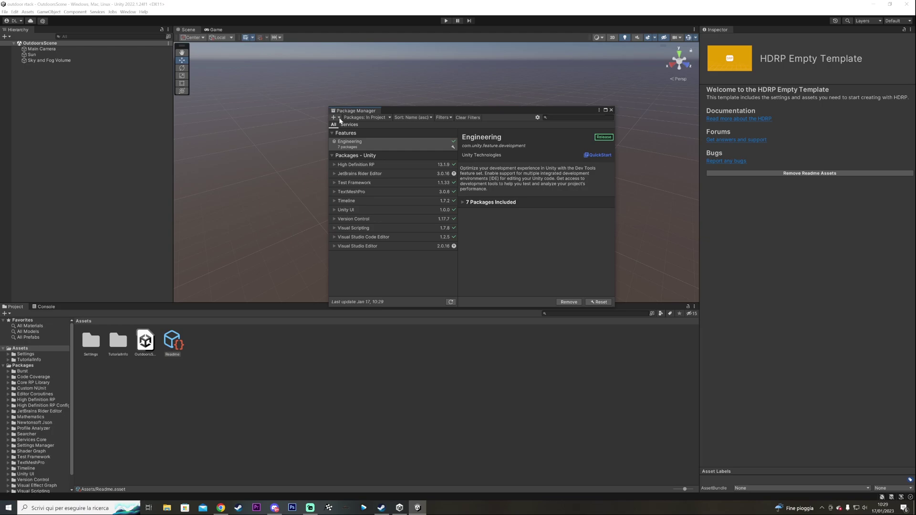
- Add the package from disk using package.json in F:/TDR-track-tool-2022-main
click(339, 118)
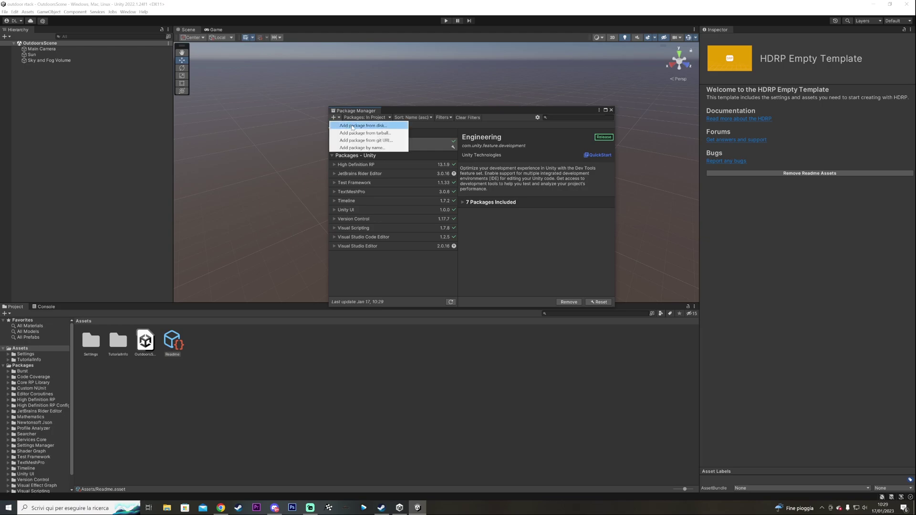
click(354, 126)
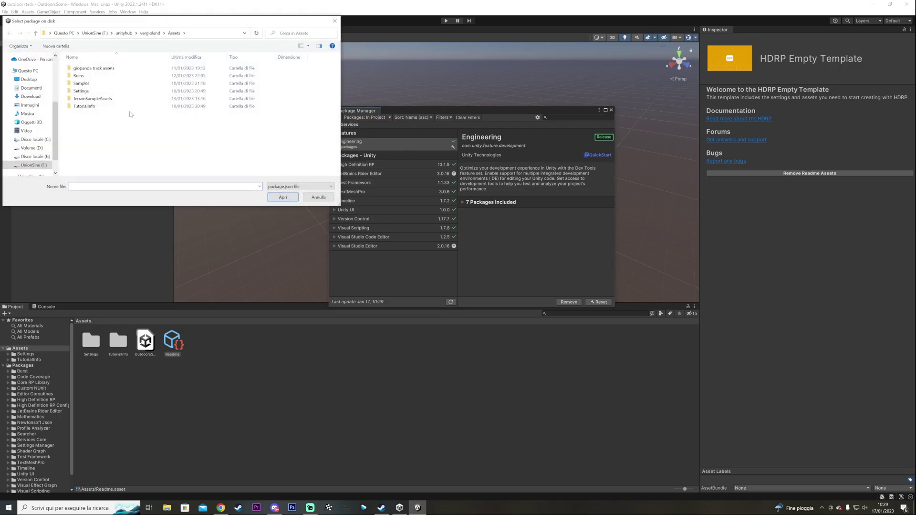
click(31, 165)
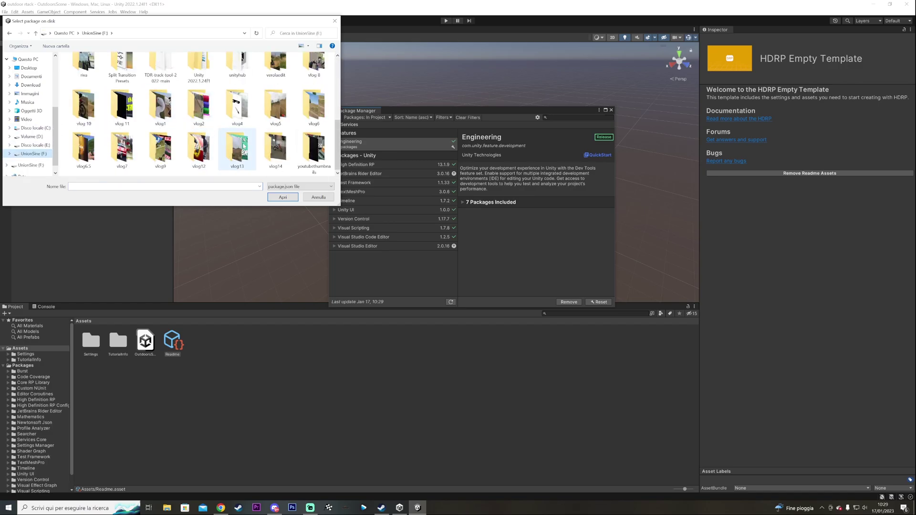
scroll(241, 143, up, 1)
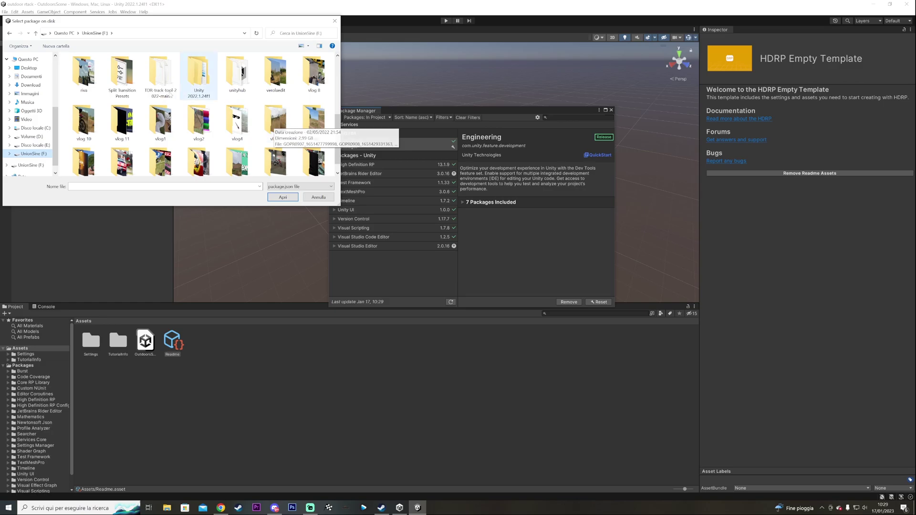
double_click(163, 66)
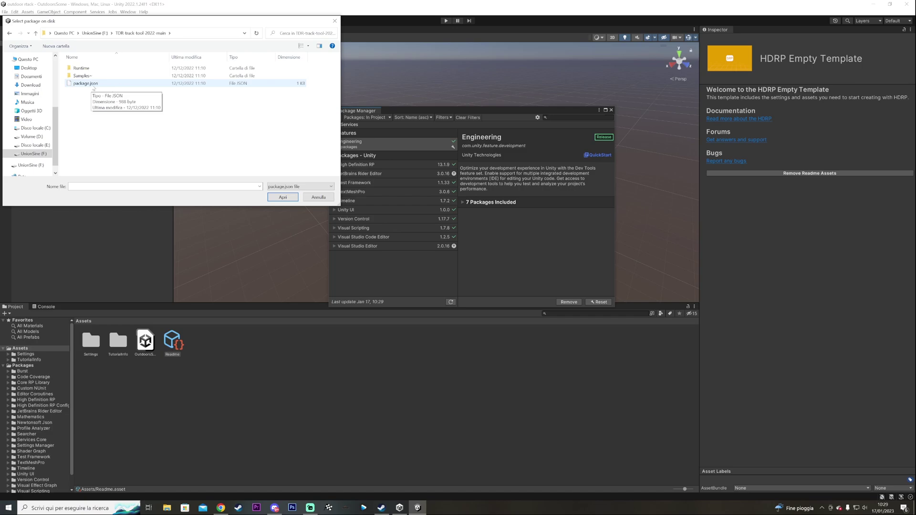
click(94, 86)
click(281, 198)
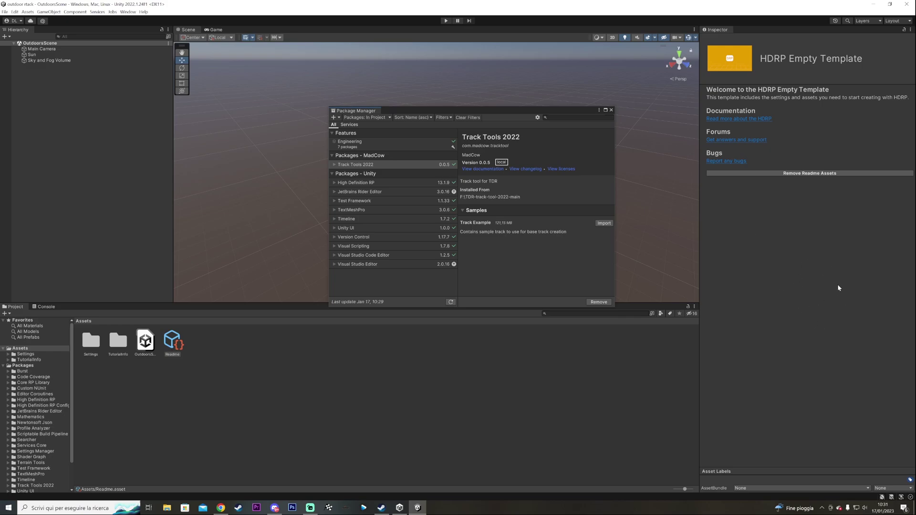
- Import the Track Tools 2022 Track Example sample and close the Package Manager
click(605, 224)
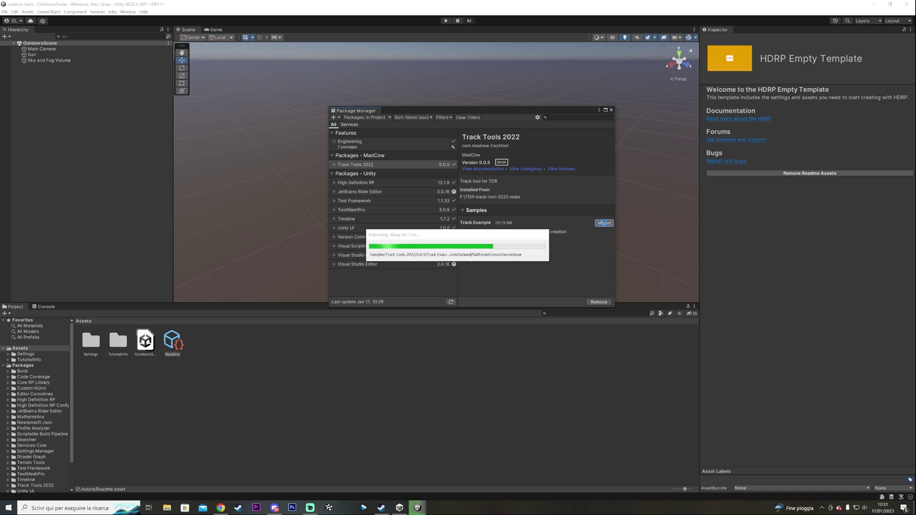
click(611, 111)
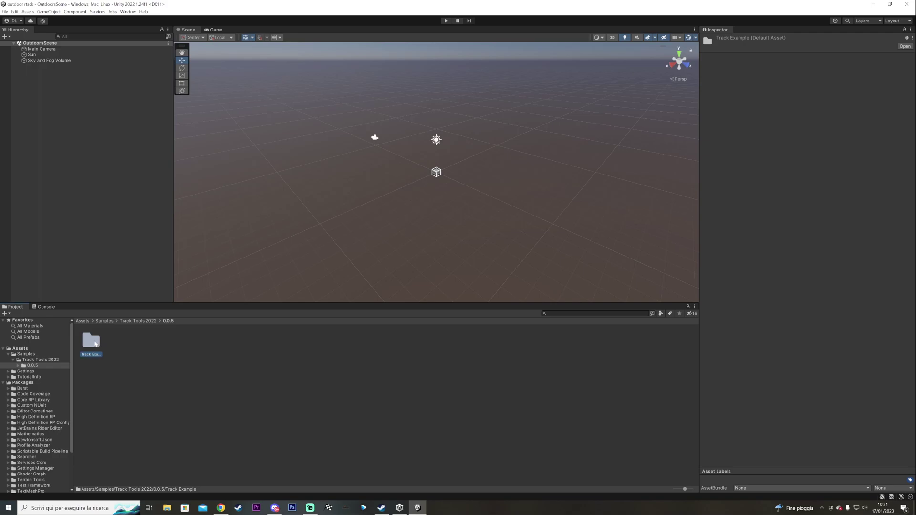
- Add EmptyTrack from Track Example > Scenes to the Hierarchy and remove OutdoorsScene
double_click(91, 342)
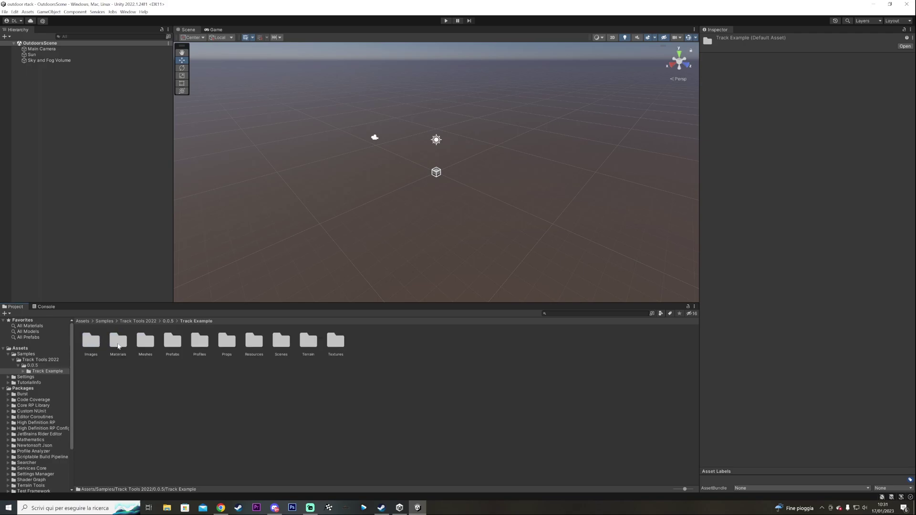
double_click(282, 342)
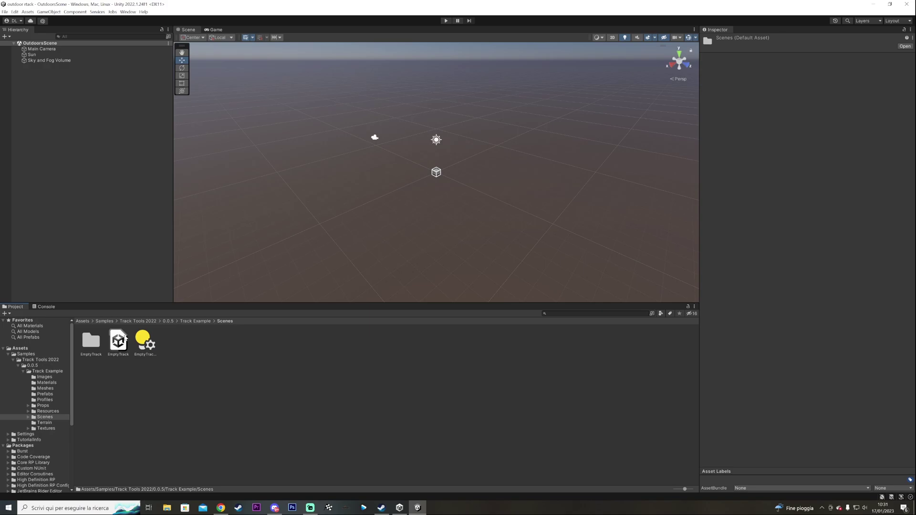
drag(119, 343, 68, 157)
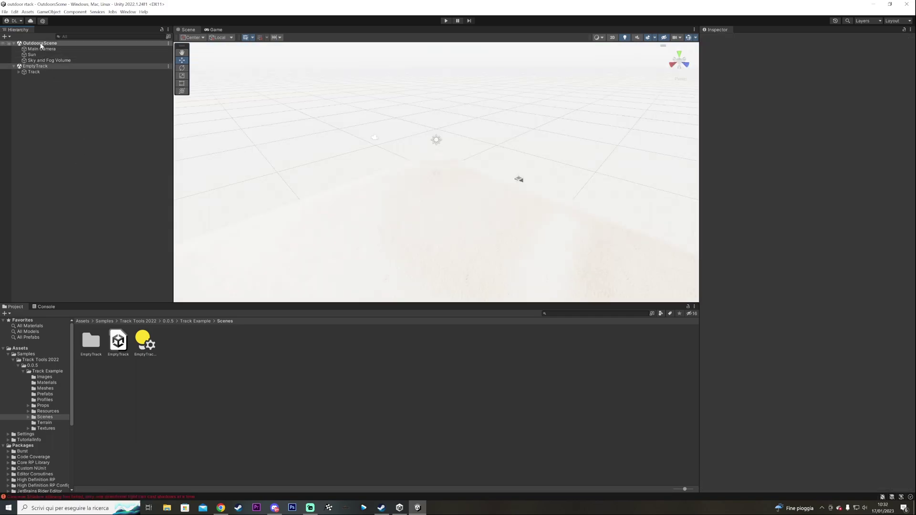
right_click(41, 45)
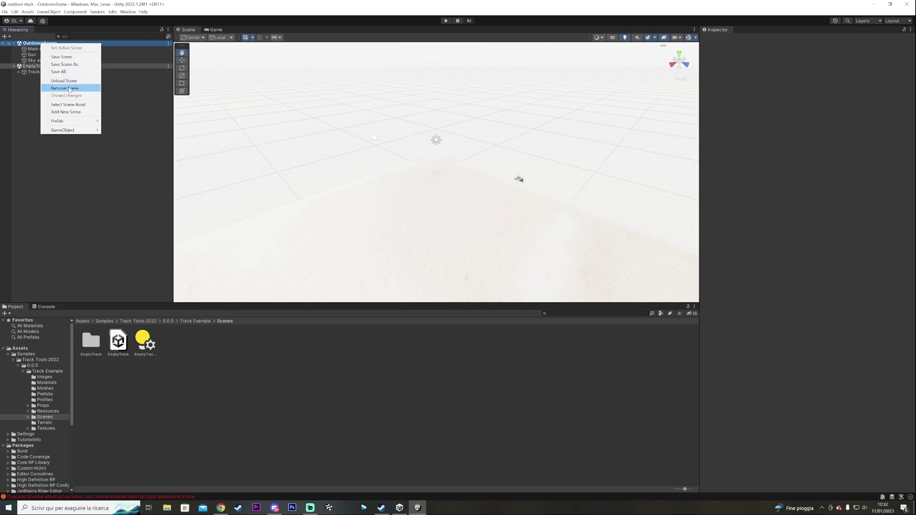
click(70, 89)
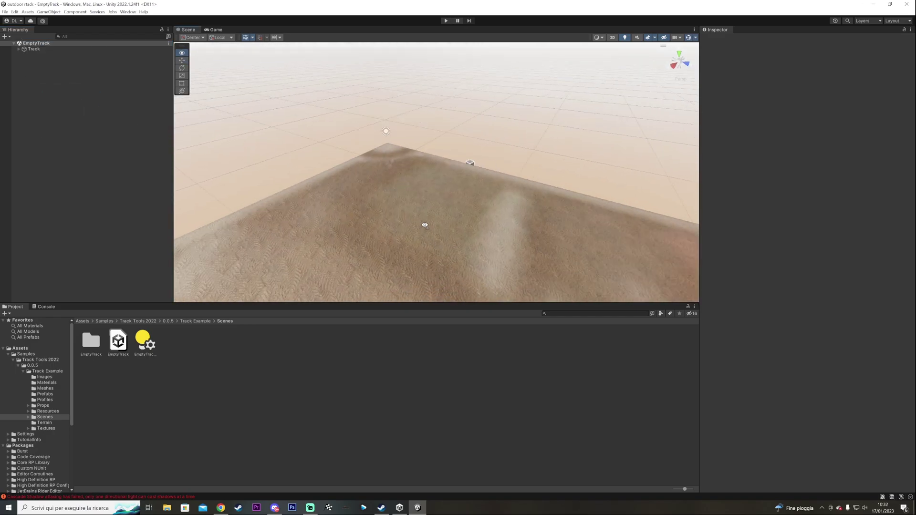
right_drag(425, 226, 575, 192)
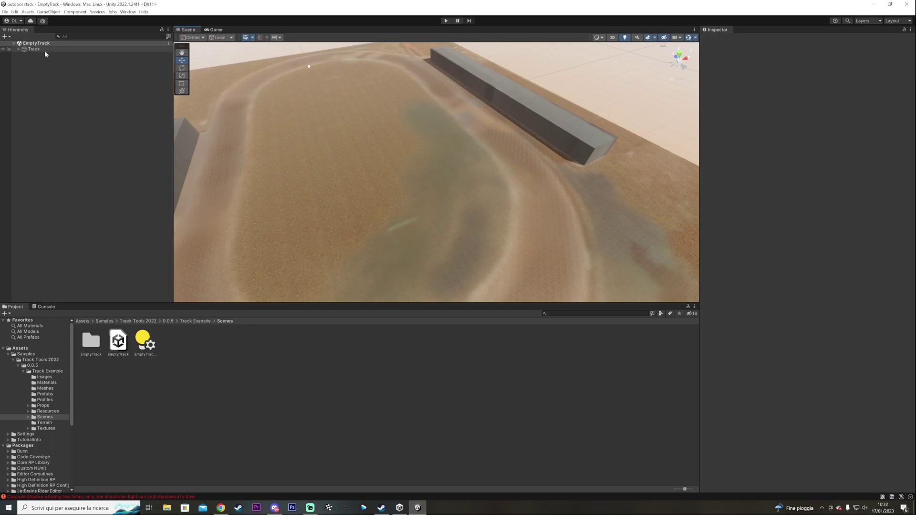
right_drag(363, 161, 393, 167)
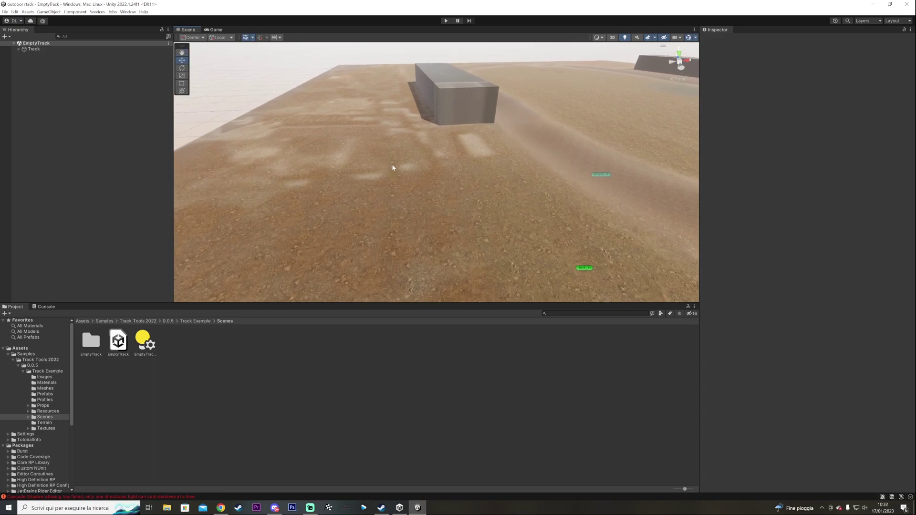
right_click(47, 47)
- Save the EmptyTrack scene into Assets under the name youtubetutorialtrack
click(69, 59)
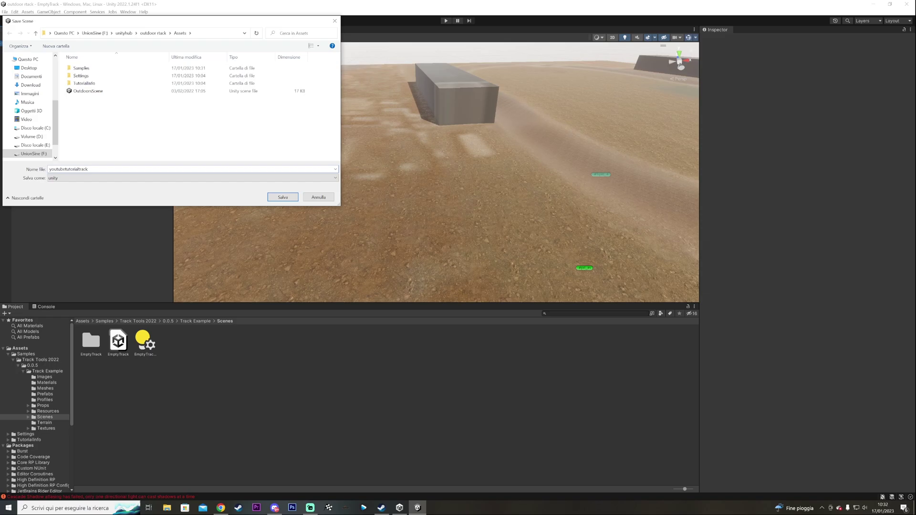
key(Return)
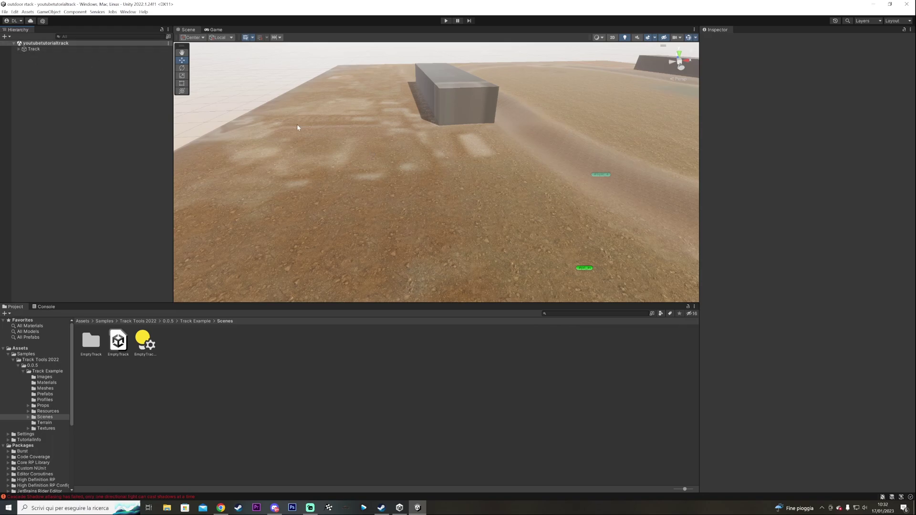
- Select the Track object to show its TDR_Track Export settings, with track name SpeedwayTrack
right_drag(374, 165, 513, 141)
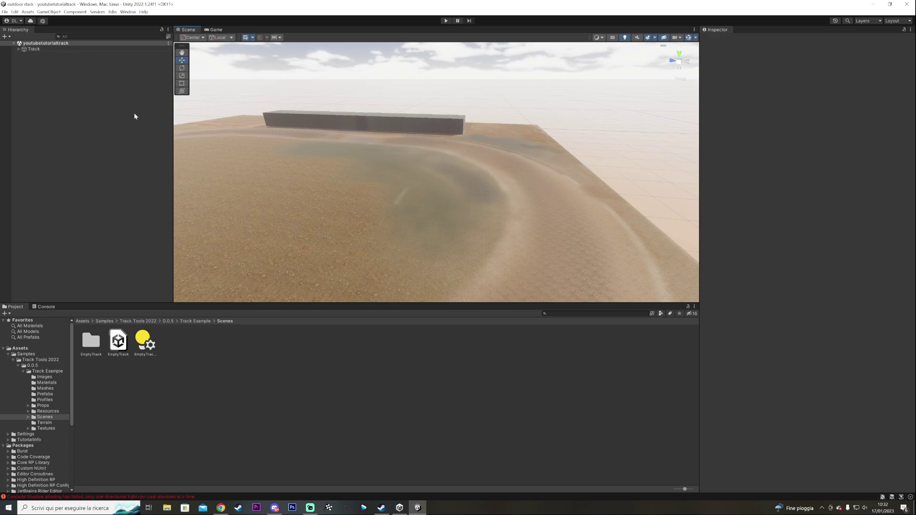
right_drag(357, 183, 368, 207)
click(34, 50)
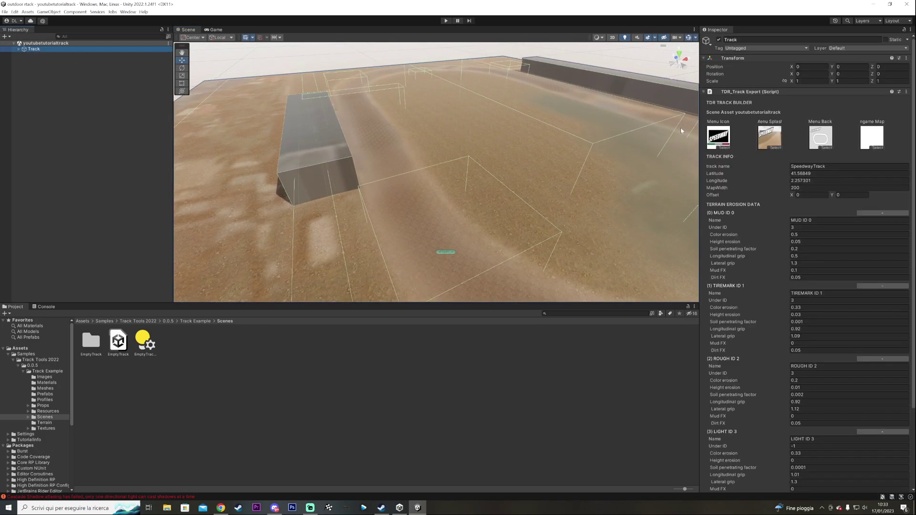
key(Tab)
key(Tab)
right_drag(648, 230, 546, 190)
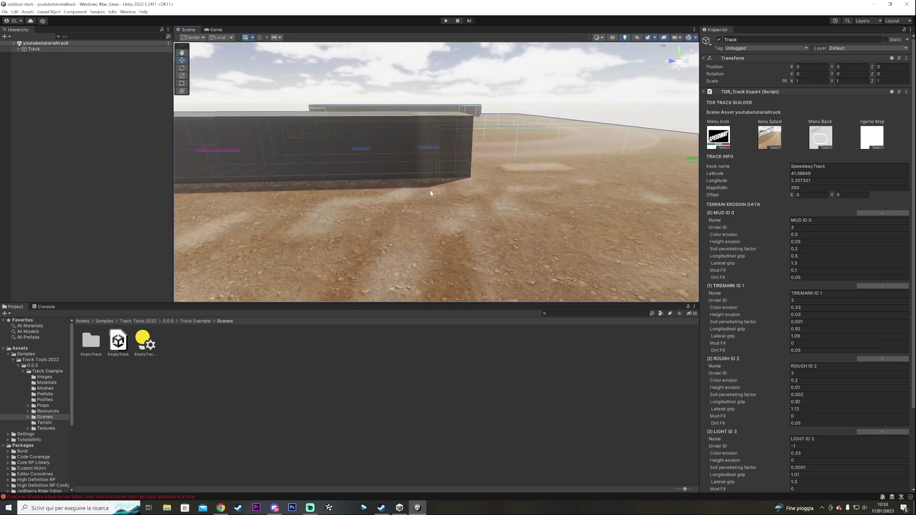